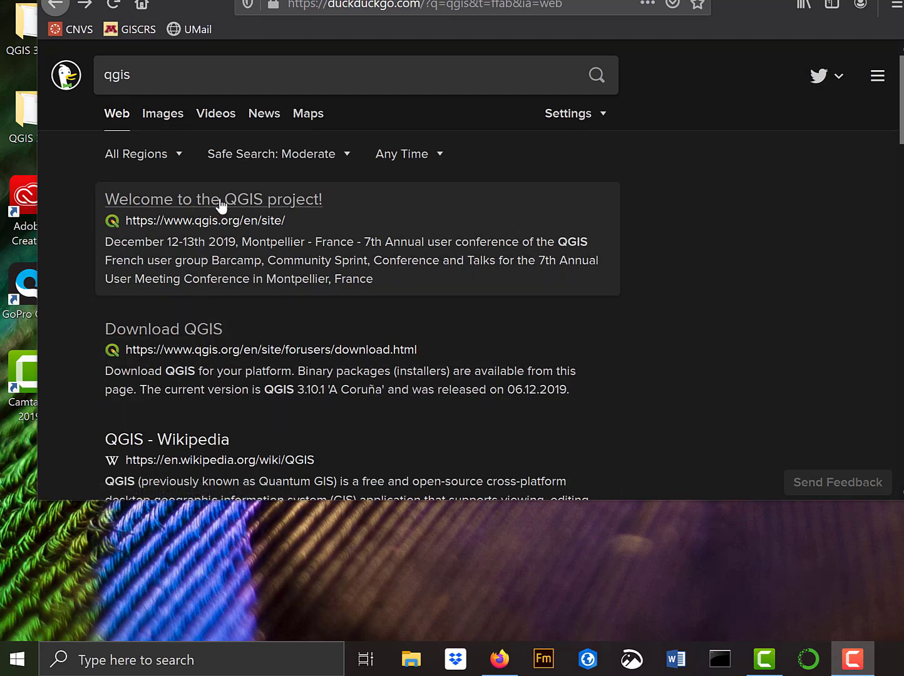
Go to the 'Welcome to the QGIS project!' homepage from the search results and scroll to Download Now
click(221, 200)
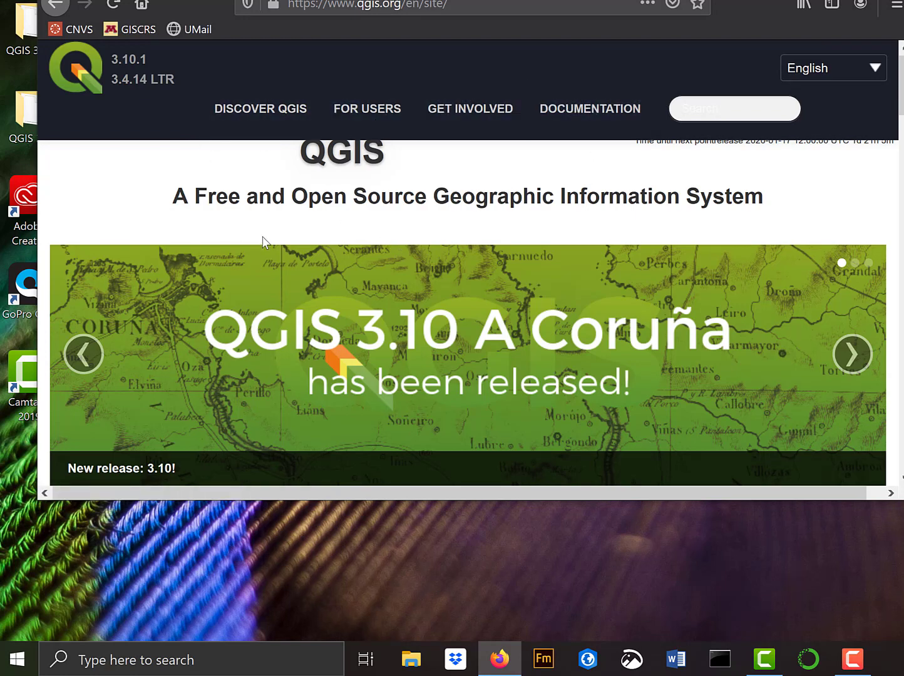
scroll(261, 236, down, 5)
scroll(263, 241, down, 2)
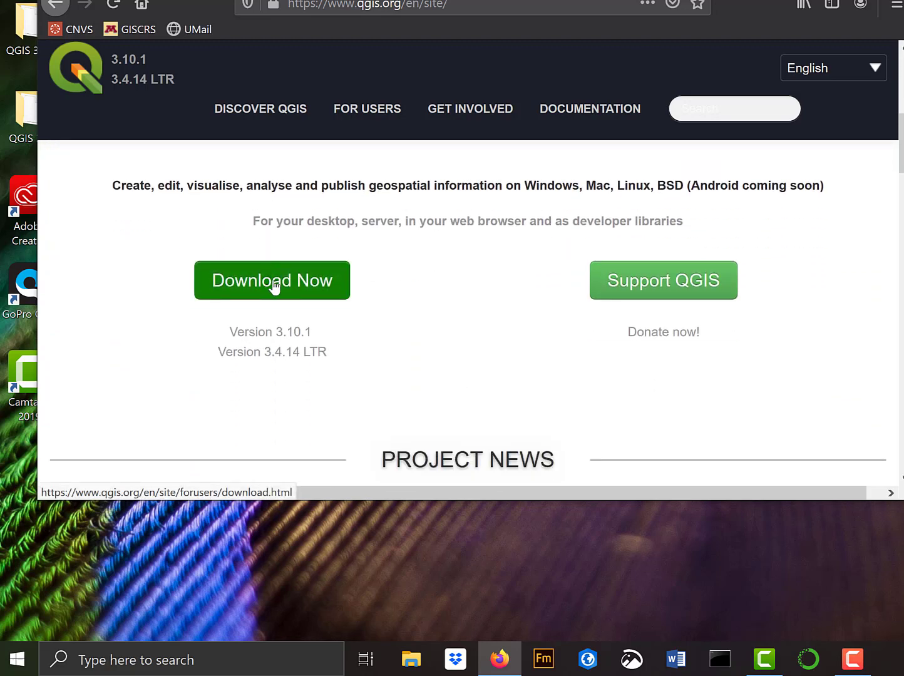
Go to the download page and scroll past OSGeo4W and 3.10 to the long-term release 3.4 installers
click(274, 285)
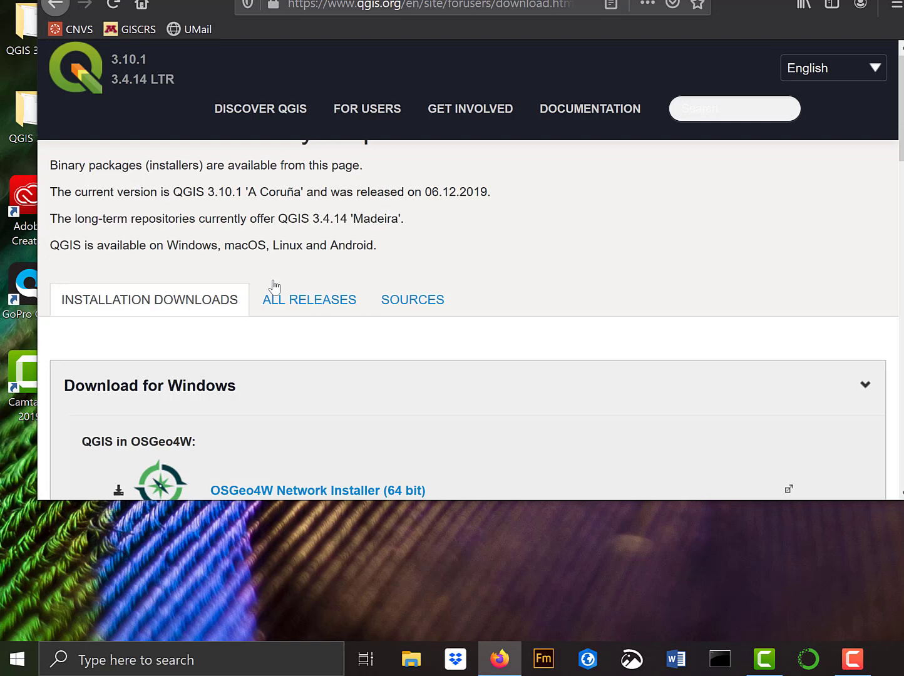
scroll(275, 283, down, 2)
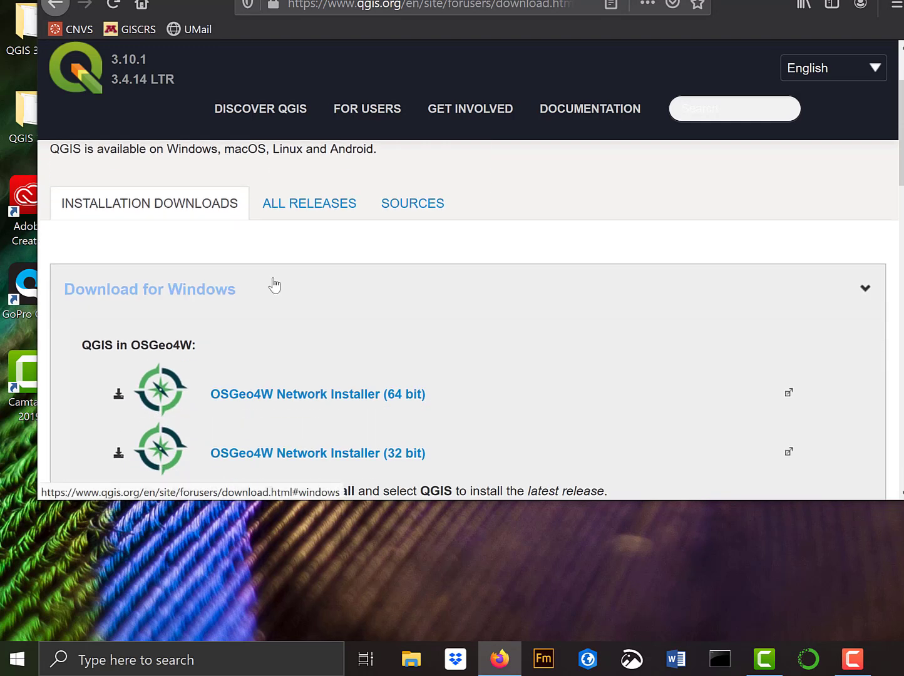
scroll(273, 285, down, 2)
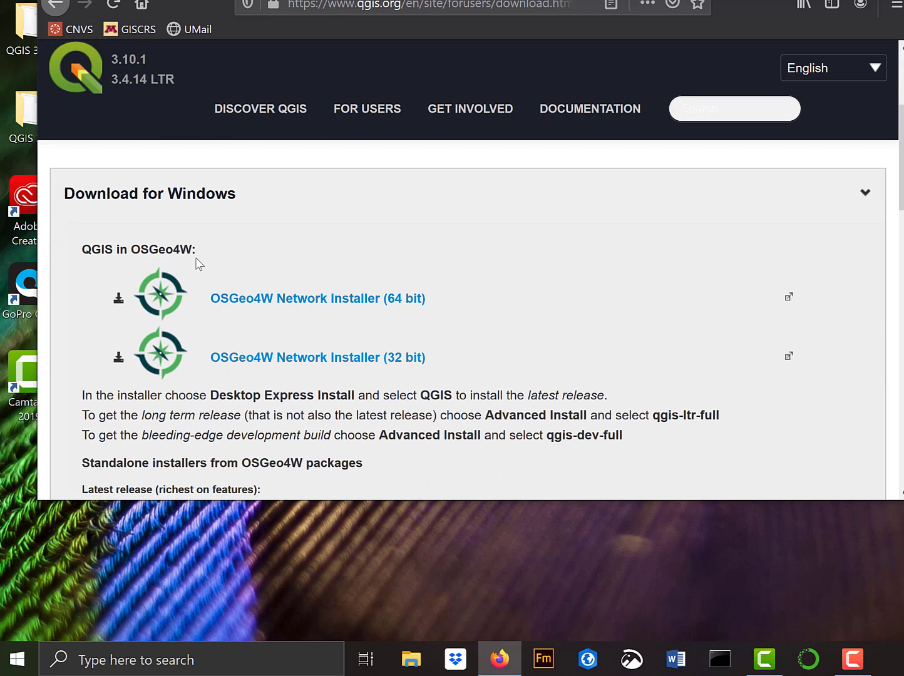
scroll(247, 349, down, 3)
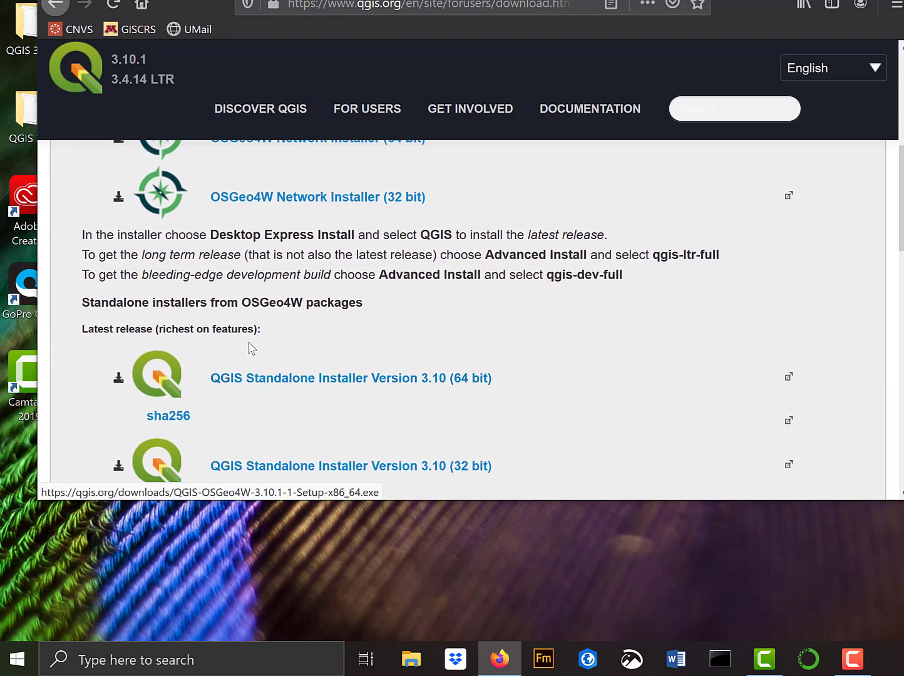
scroll(249, 348, up, 3)
scroll(276, 350, down, 2)
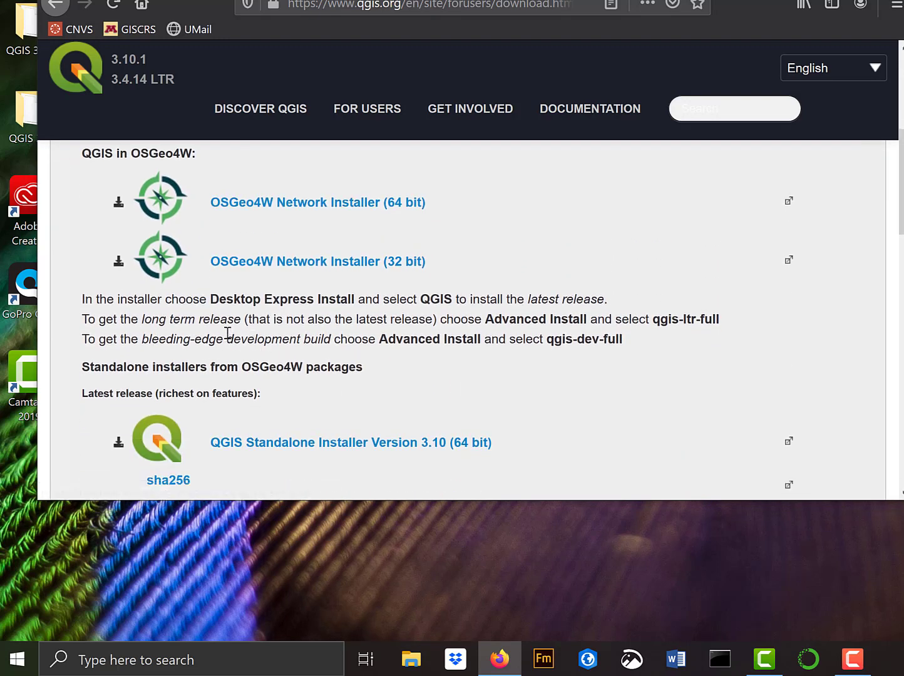
scroll(227, 335, down, 2)
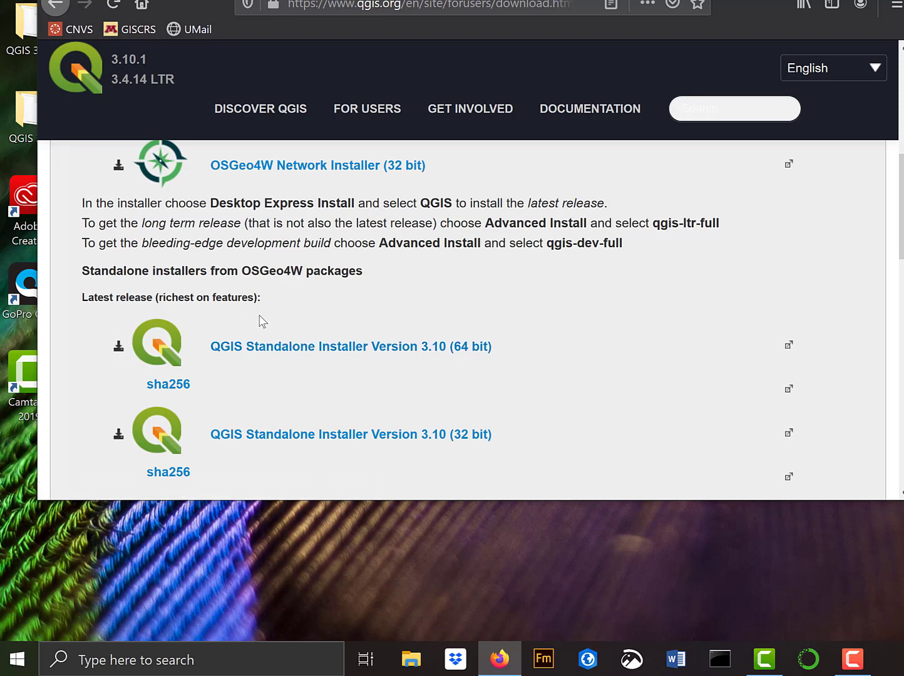
scroll(263, 321, down, 3)
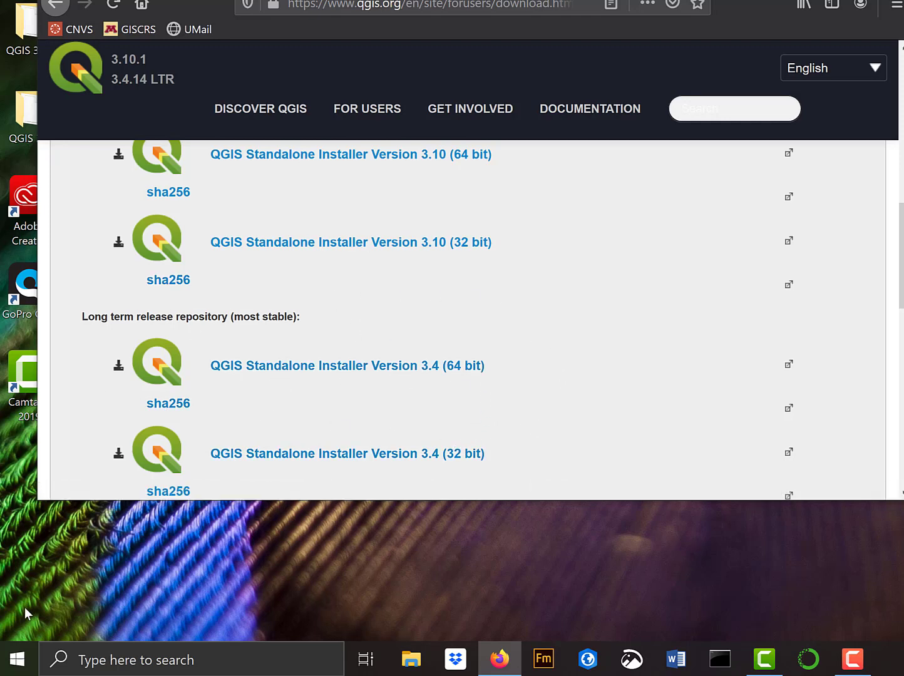
Show System > About in Windows Settings: 64-bit OS, x64-based processor, 16.0 GB RAM
click(17, 660)
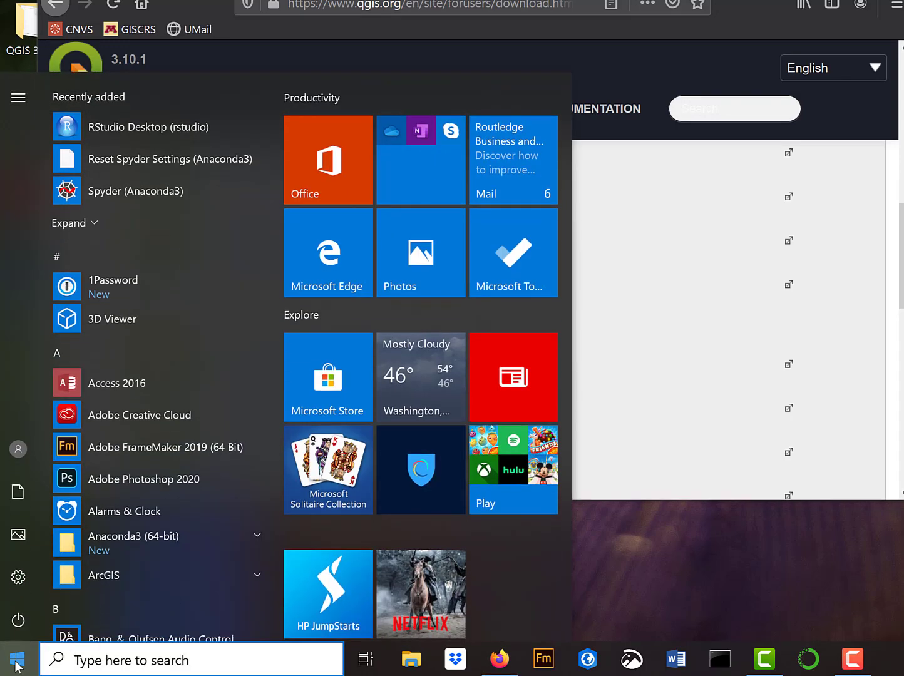
click(18, 579)
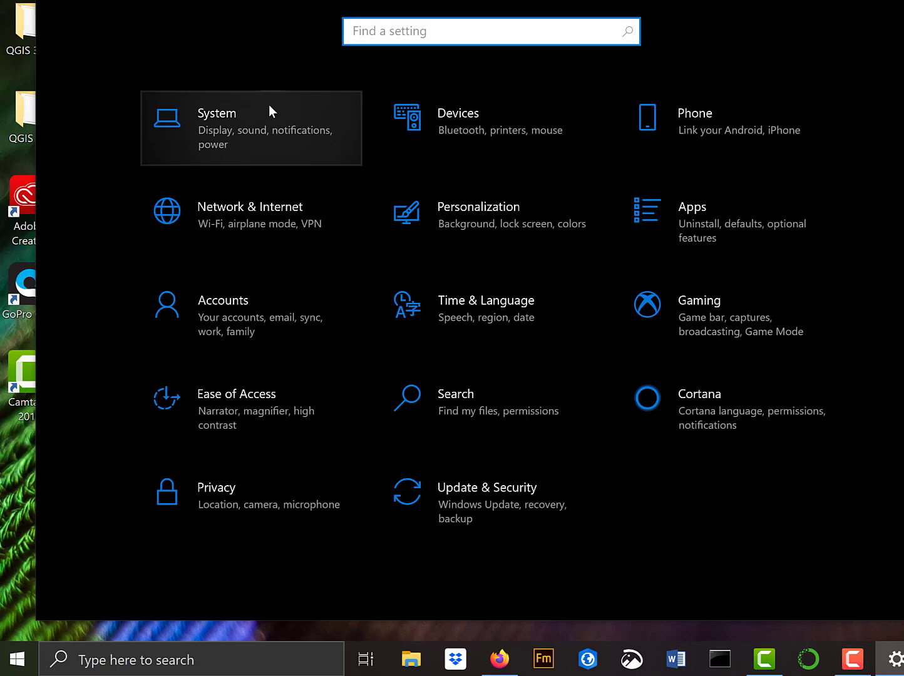
click(228, 113)
scroll(171, 351, down, 2)
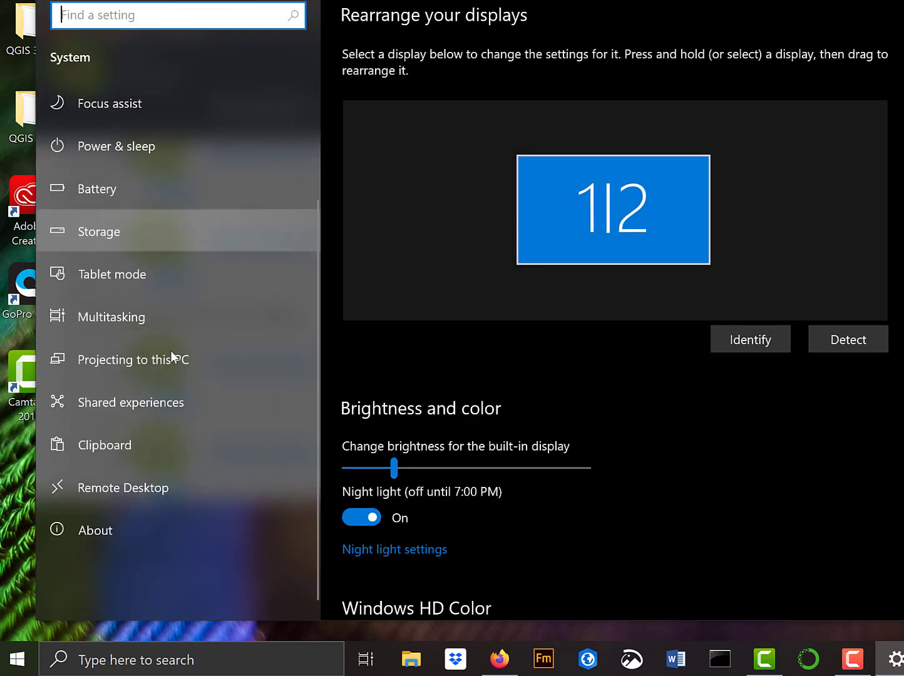
scroll(85, 507, up, 2)
scroll(99, 508, down, 2)
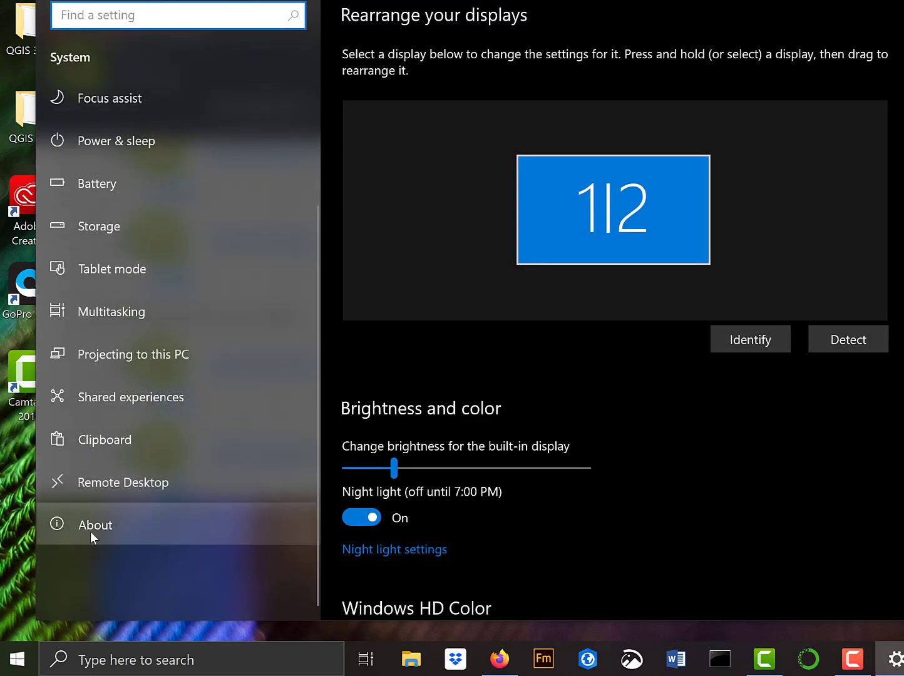
click(93, 526)
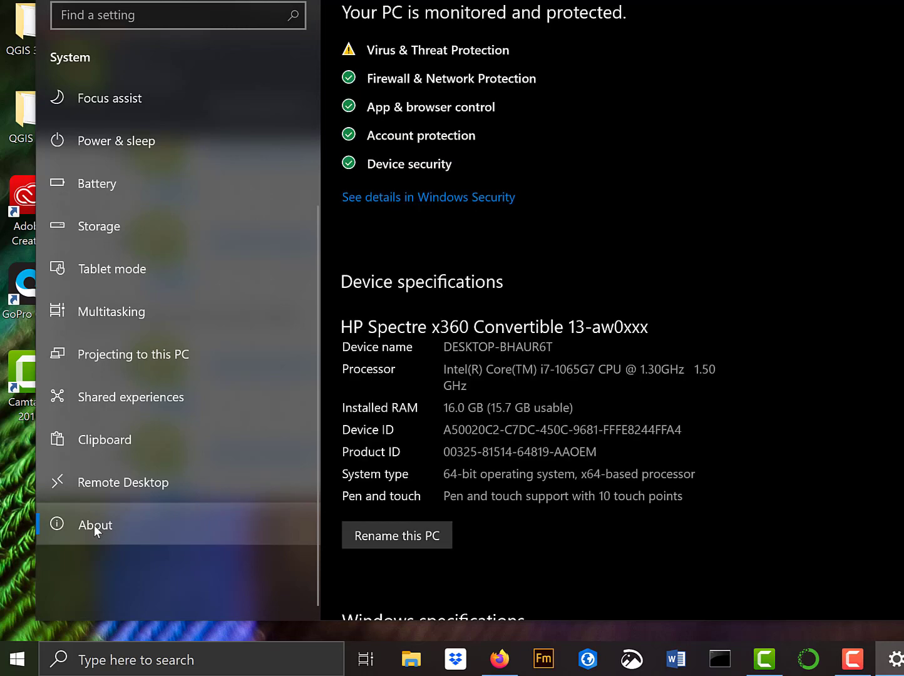
scroll(386, 259, down, 2)
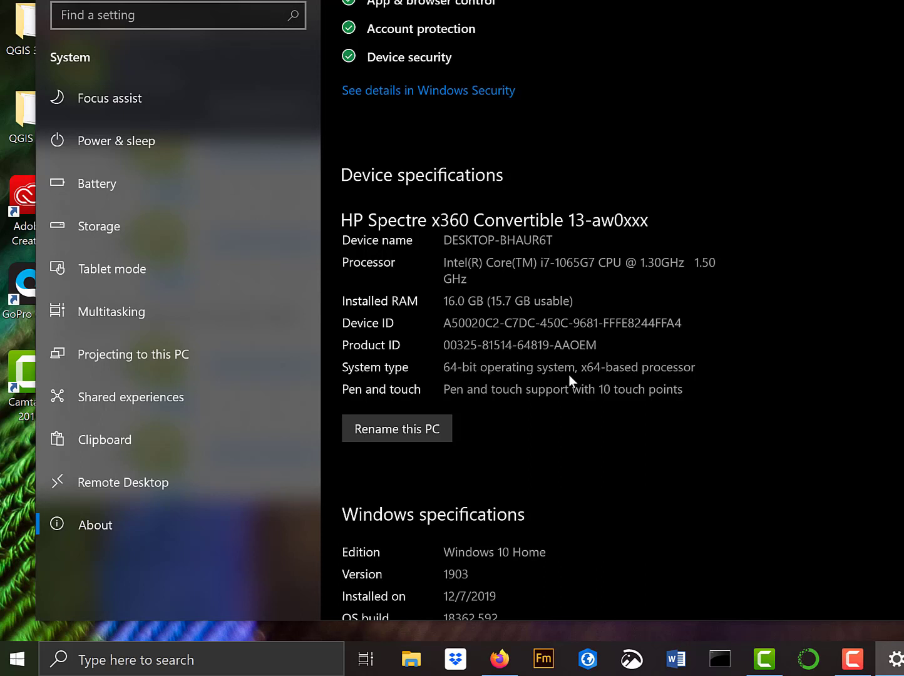
Download and save QGIS-OSGeo4W-3.4.14-1-Setup-x86_64.exe, the QGIS 3.4 64-bit standalone installer
click(19, 660)
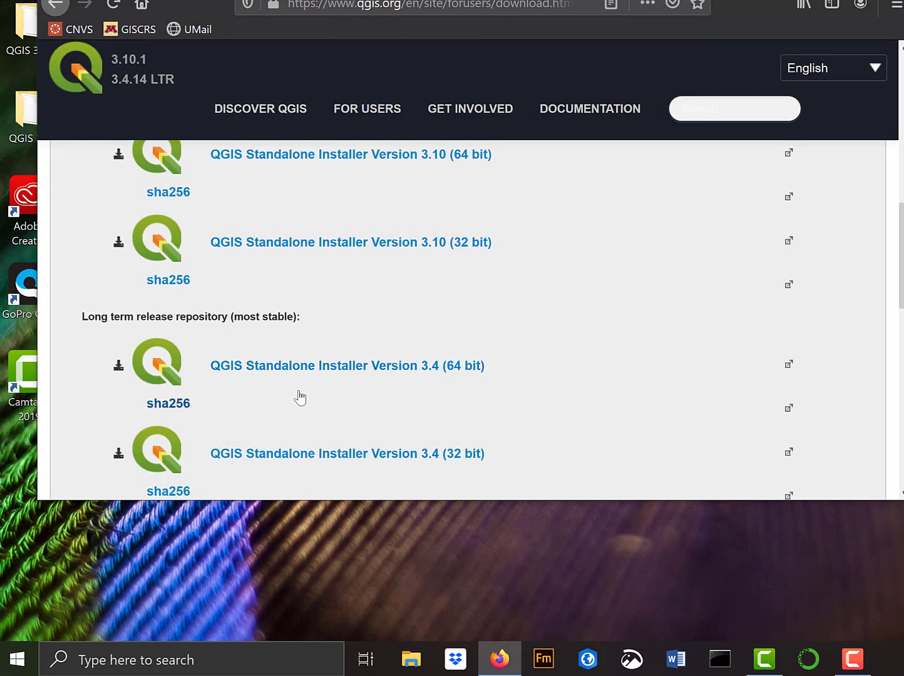
click(350, 370)
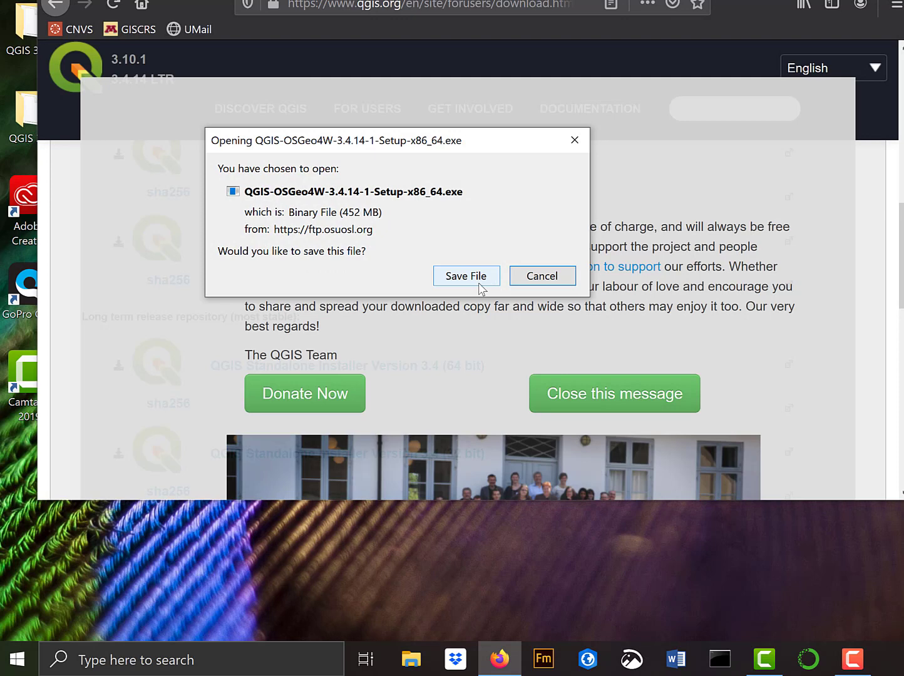
click(481, 288)
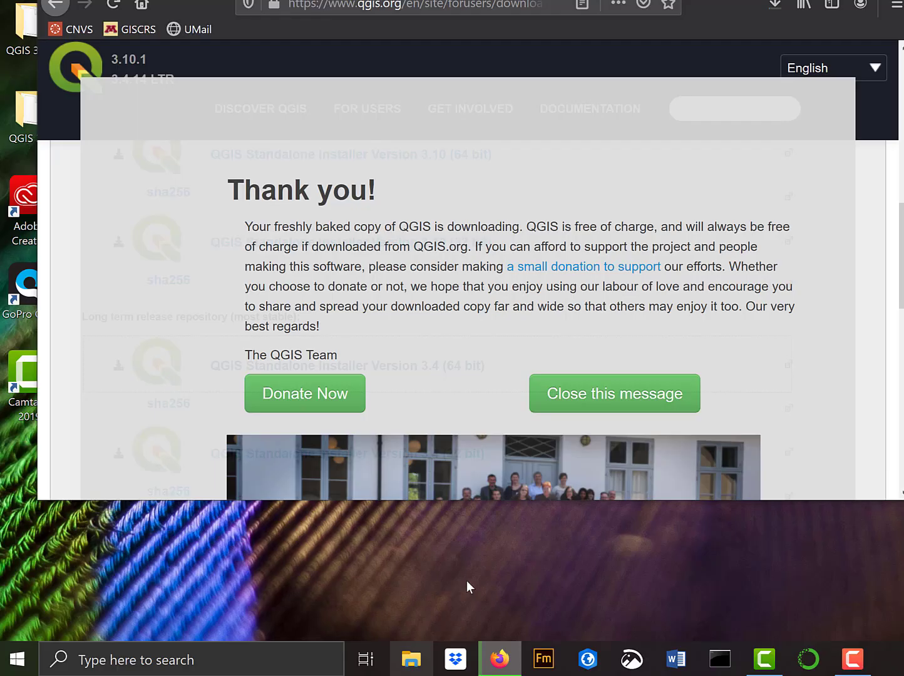
Run QGIS-OSGeo4W-3.4.14-1-Setup-x86_64(1) from the Downloads folder in File Explorer
click(410, 661)
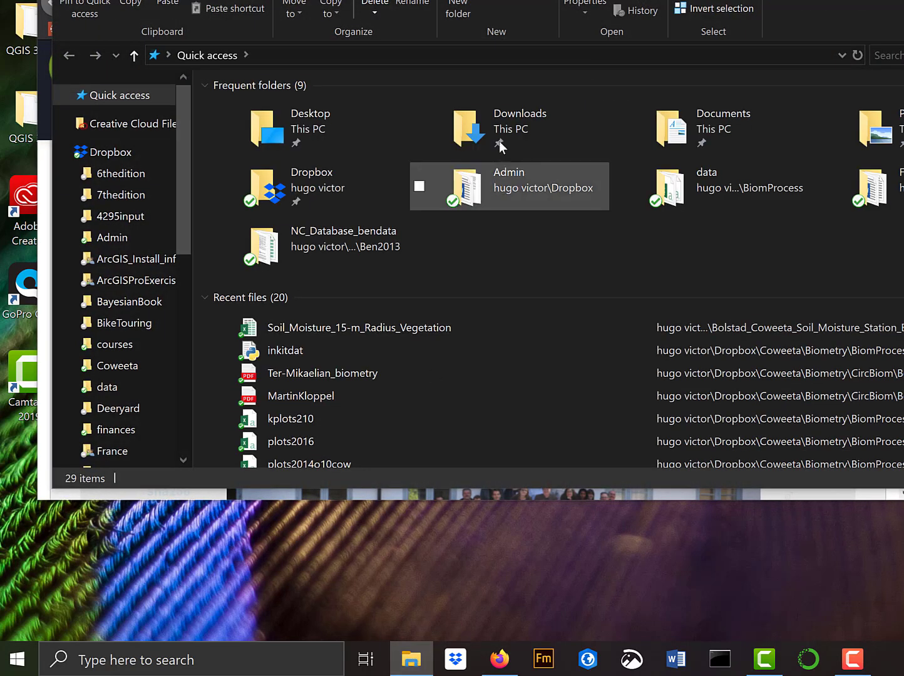
click(510, 127)
double_click(511, 127)
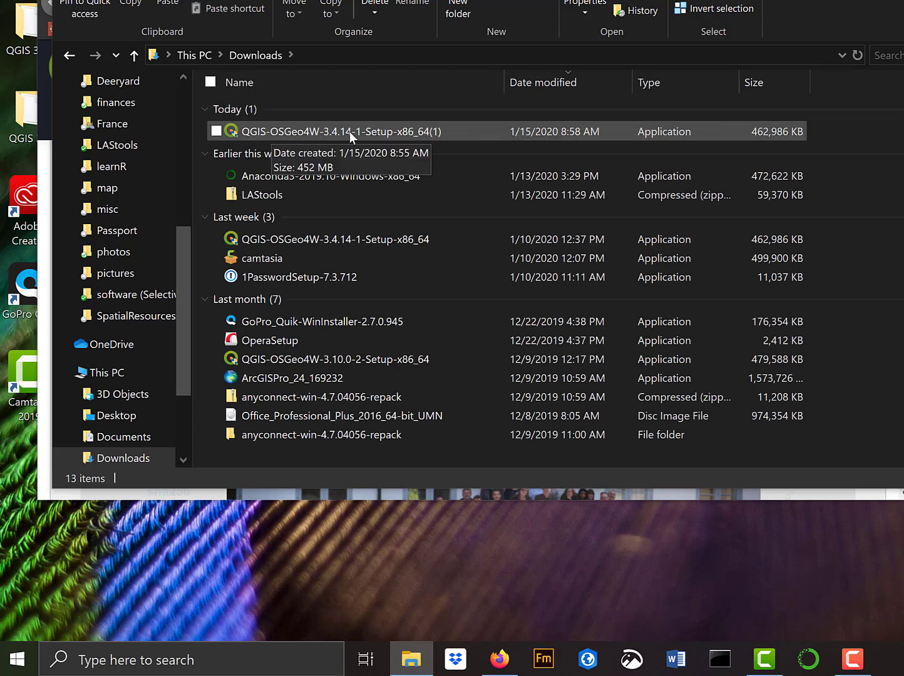
click(300, 130)
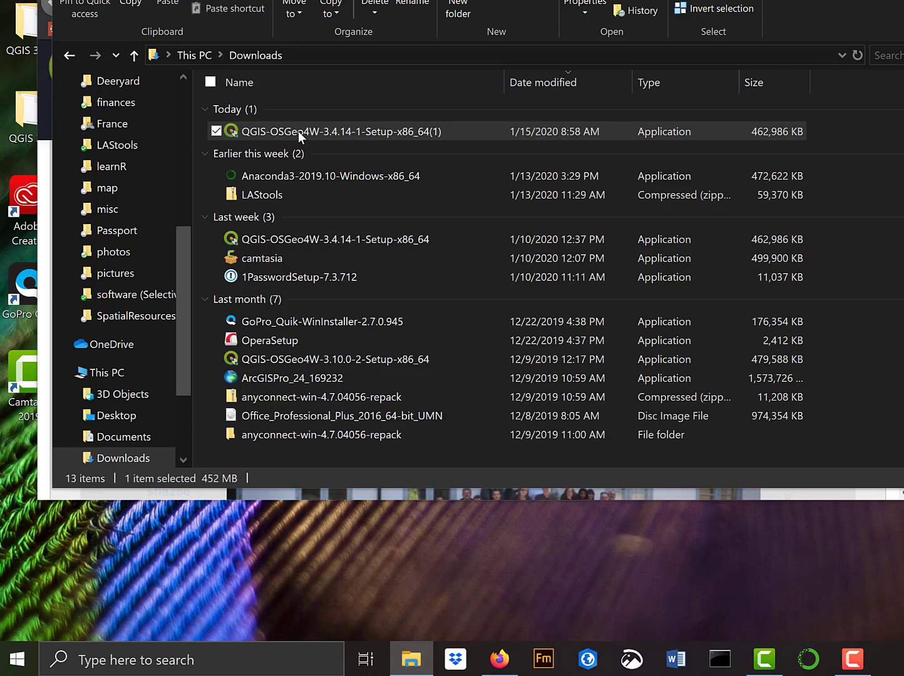
double_click(298, 131)
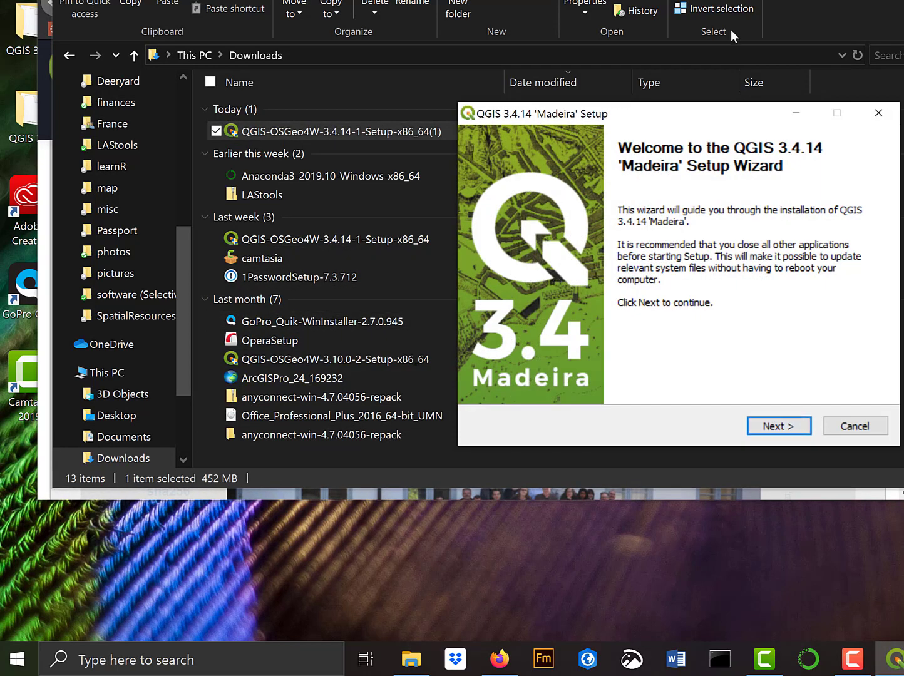
Install QGIS 3.4.14 to C:\Program Files\QGIS 3.4, accepting the licence and skipping sample data sets
drag(744, 117, 339, 88)
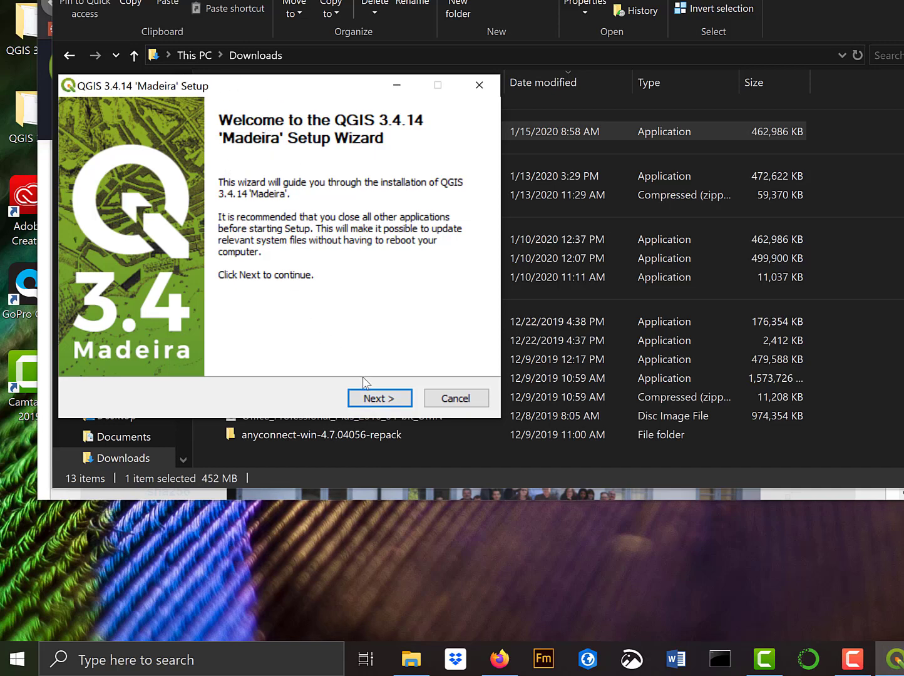
click(383, 400)
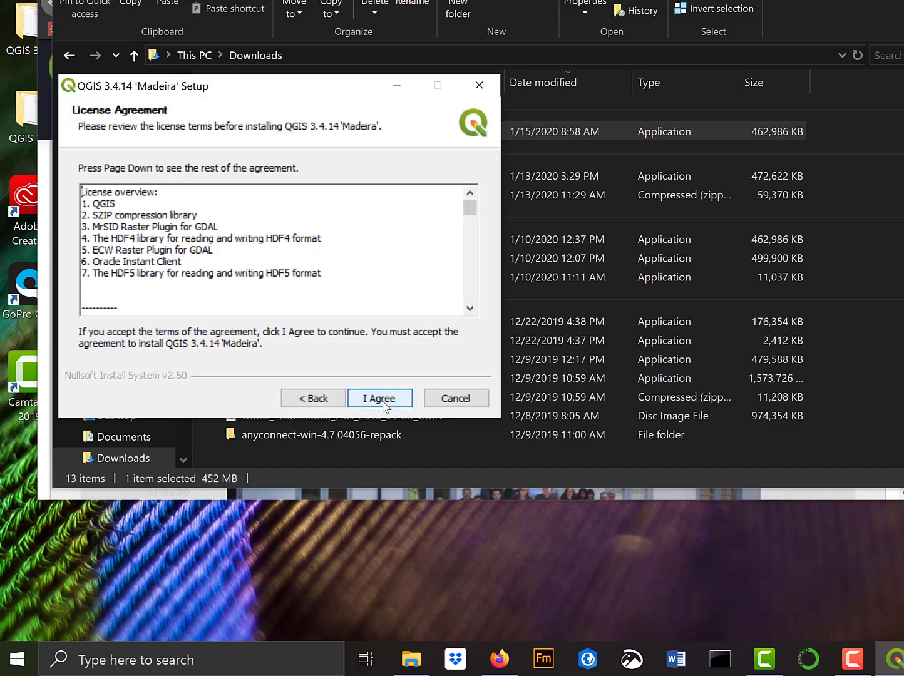
click(373, 401)
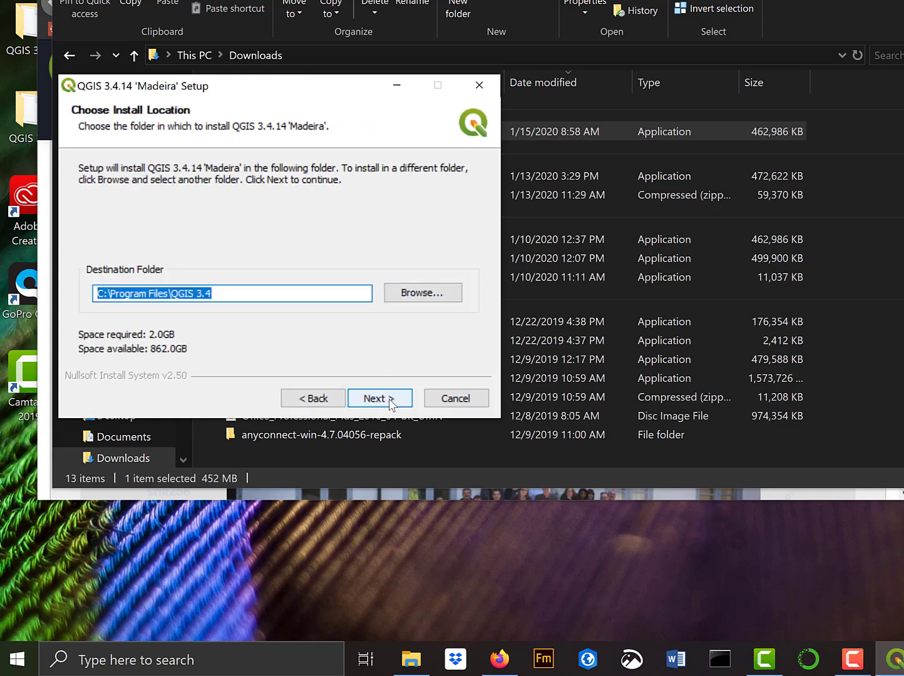
click(391, 401)
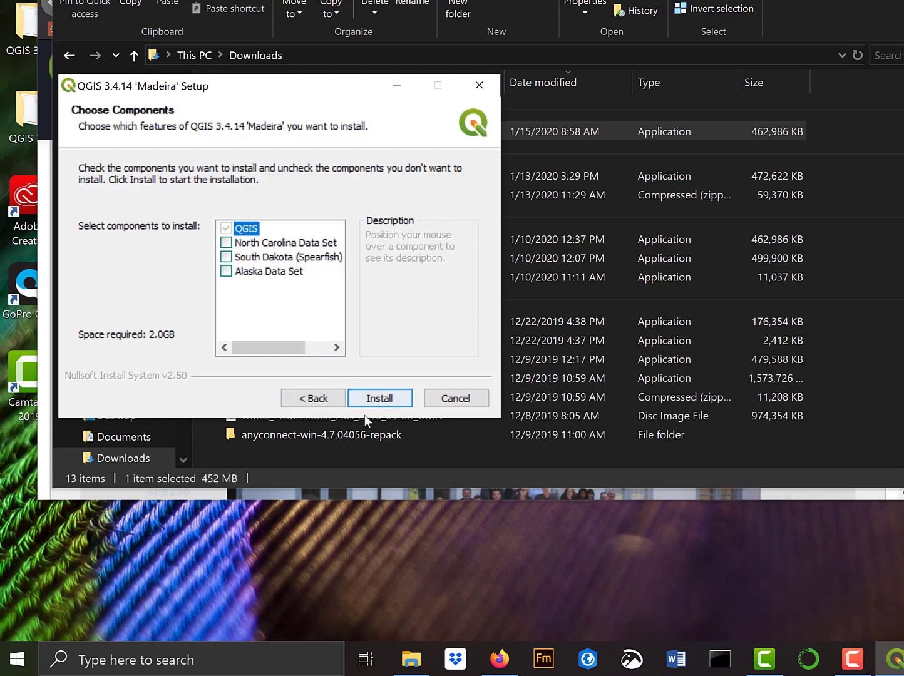
click(387, 399)
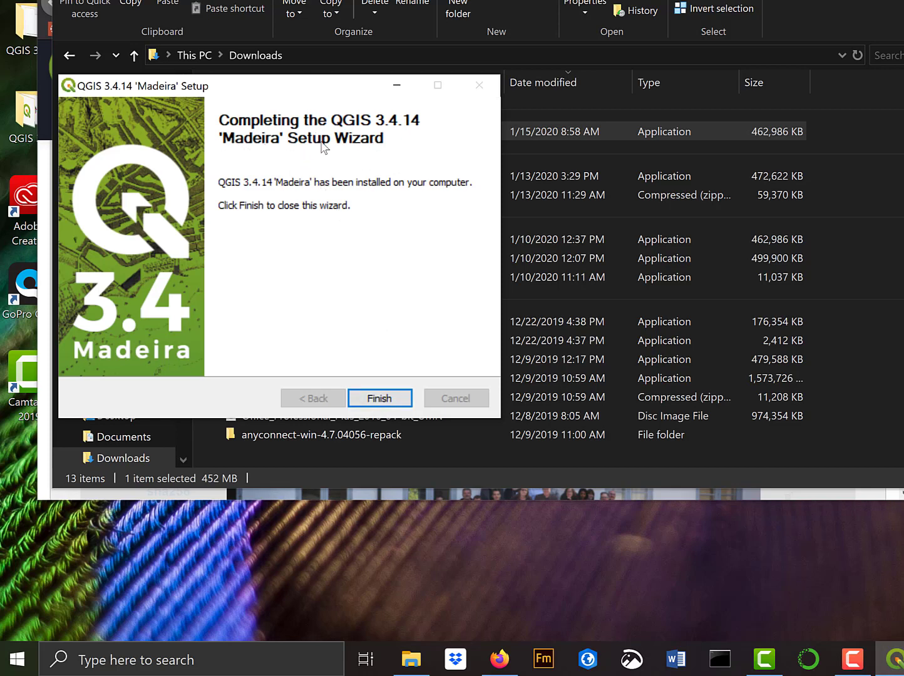
click(384, 398)
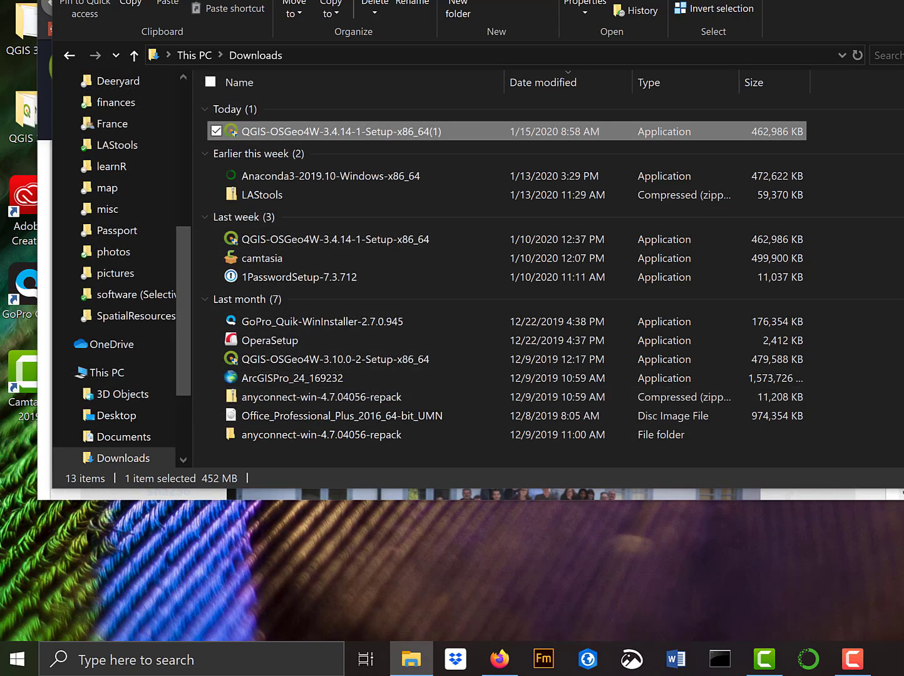
Expand the QGIS 3.4 program group in the Start menu's app list under Q
key(alt+Tab)
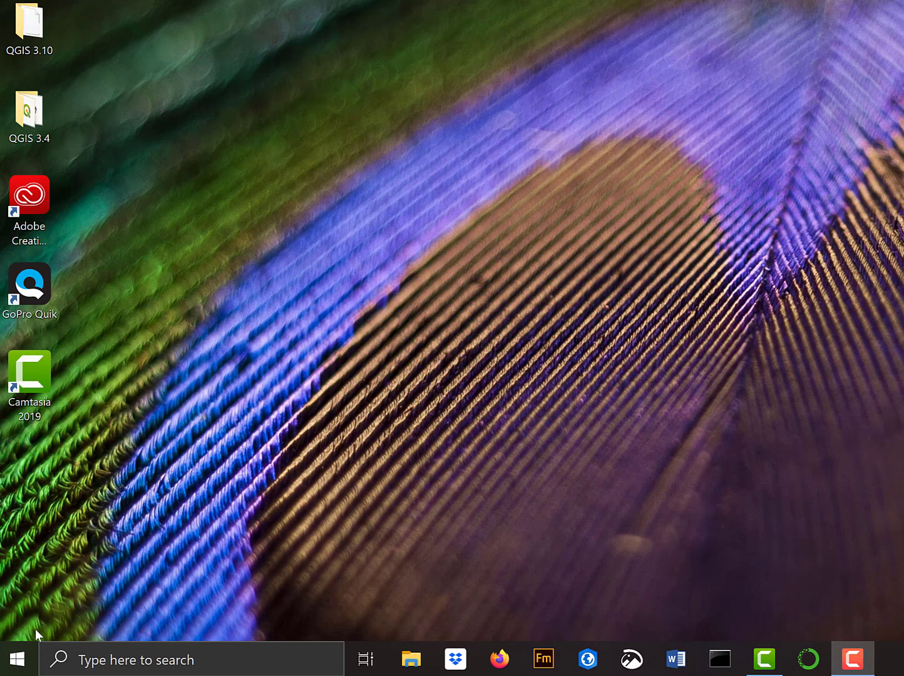
click(20, 659)
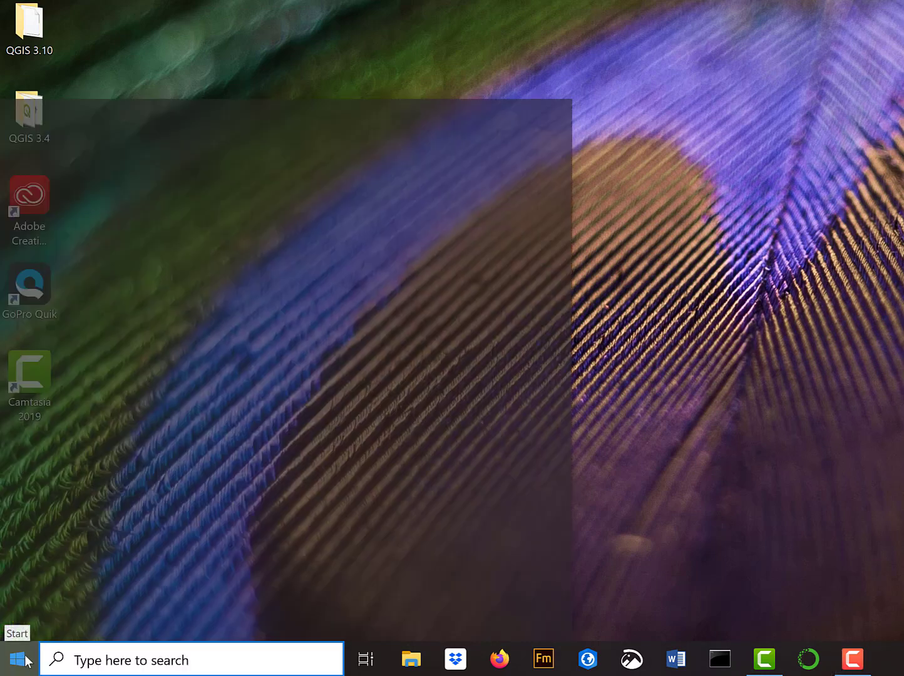
scroll(206, 508, down, 4)
scroll(211, 500, up, 5)
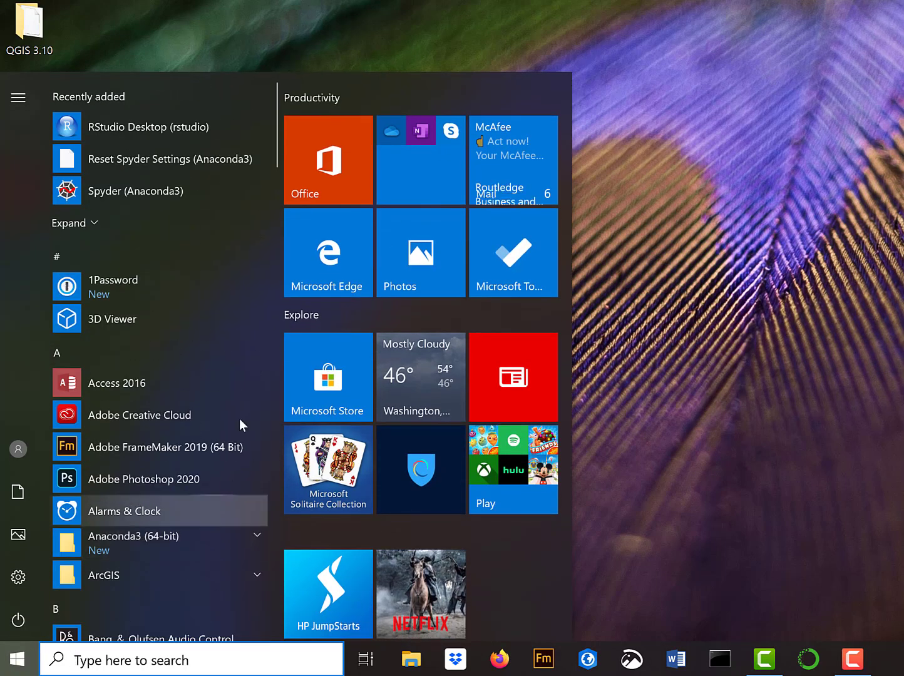
scroll(190, 256, down, 15)
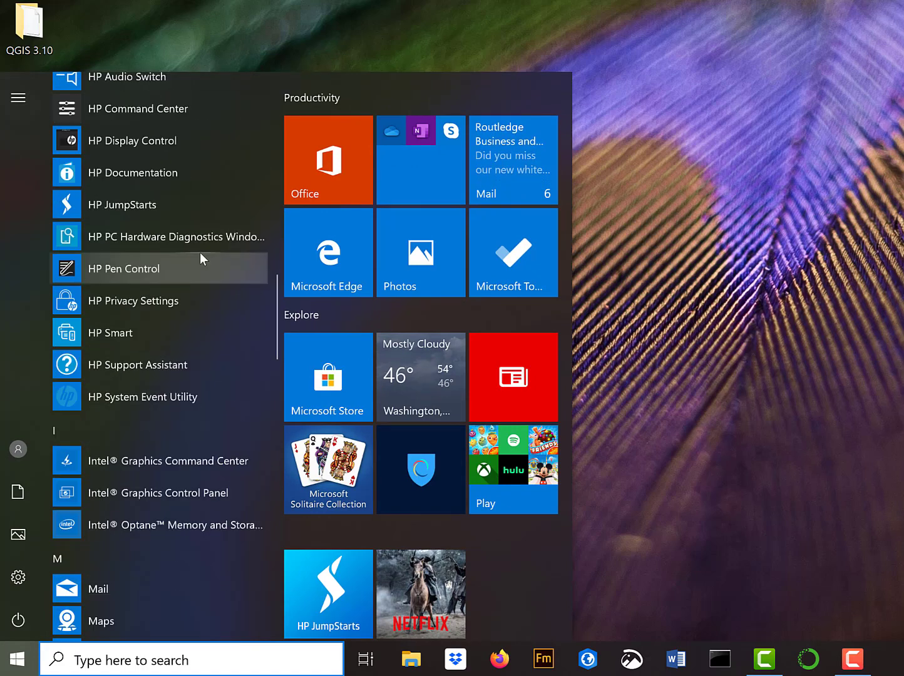
scroll(208, 249, down, 12)
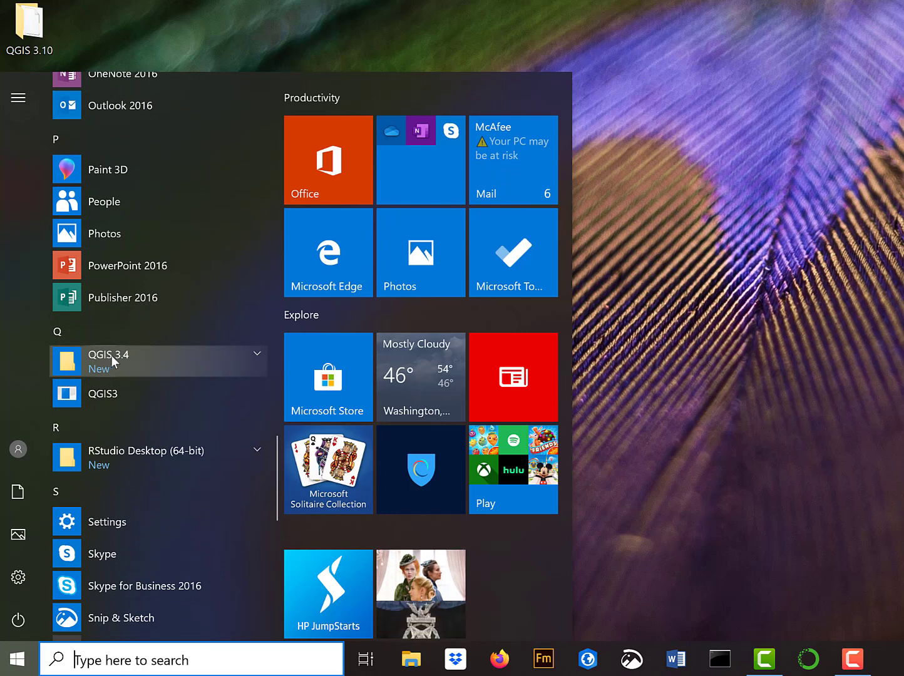
click(257, 353)
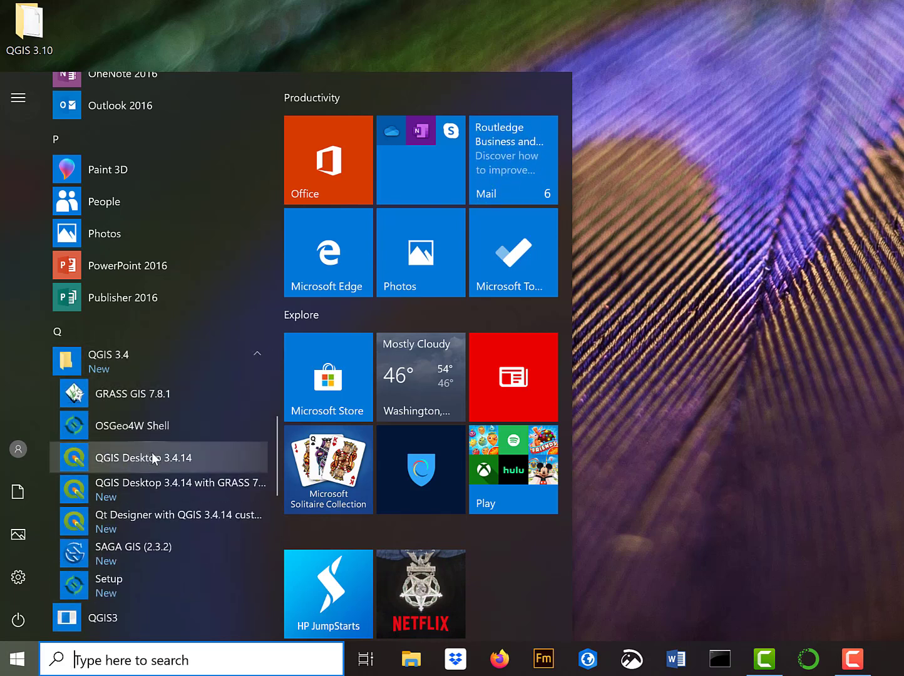
Launch QGIS Desktop 3.4.14 from the Start menu to an empty Untitled Project
click(153, 458)
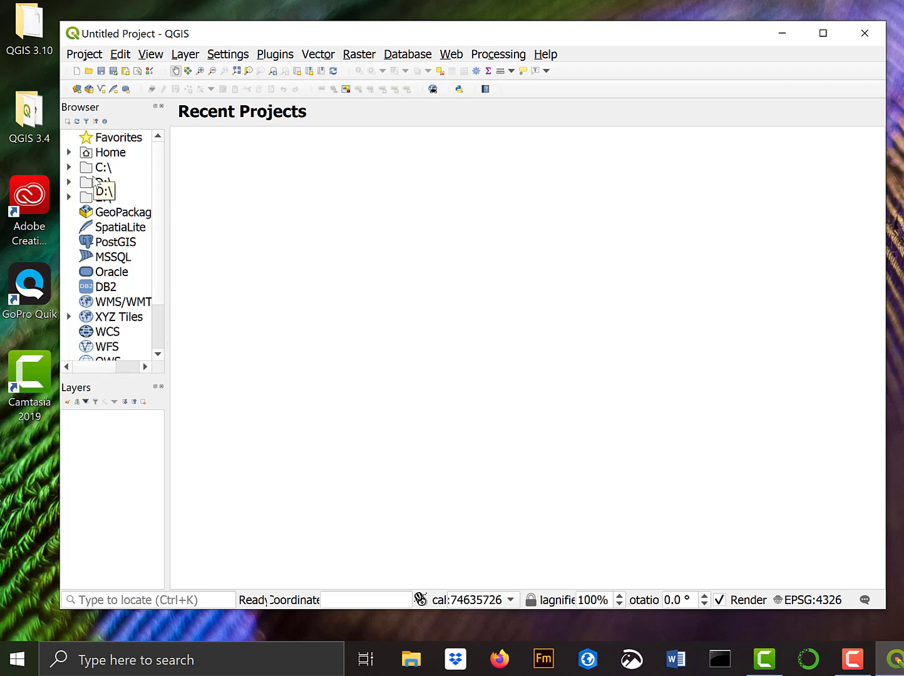
scroll(95, 181, down, 2)
scroll(94, 182, up, 2)
Browse the Layer, Settings, Vector, Raster and Project menus, then close them
click(183, 57)
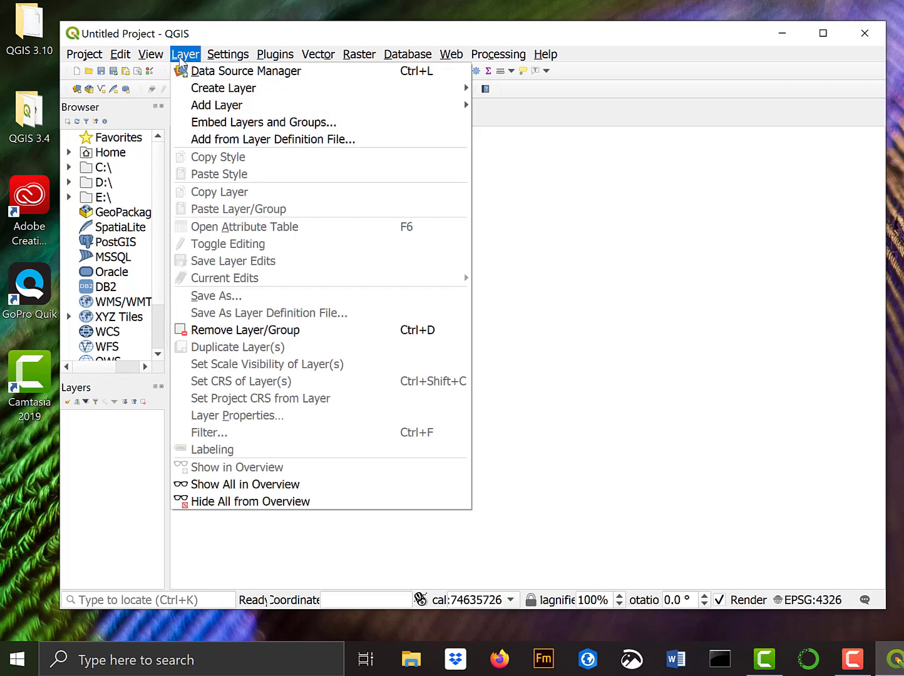
click(272, 56)
click(315, 56)
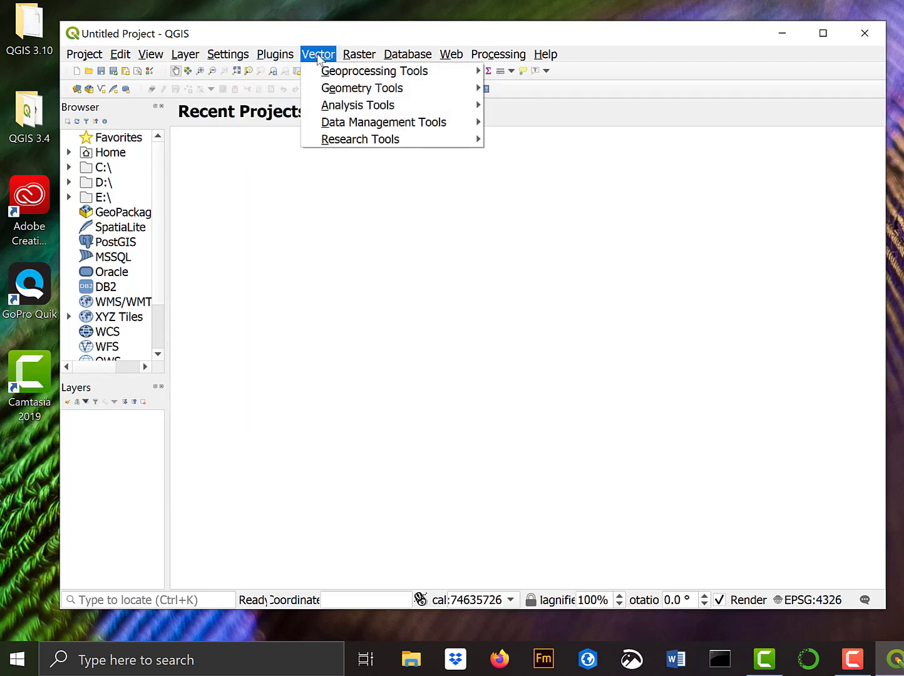
click(365, 57)
click(360, 56)
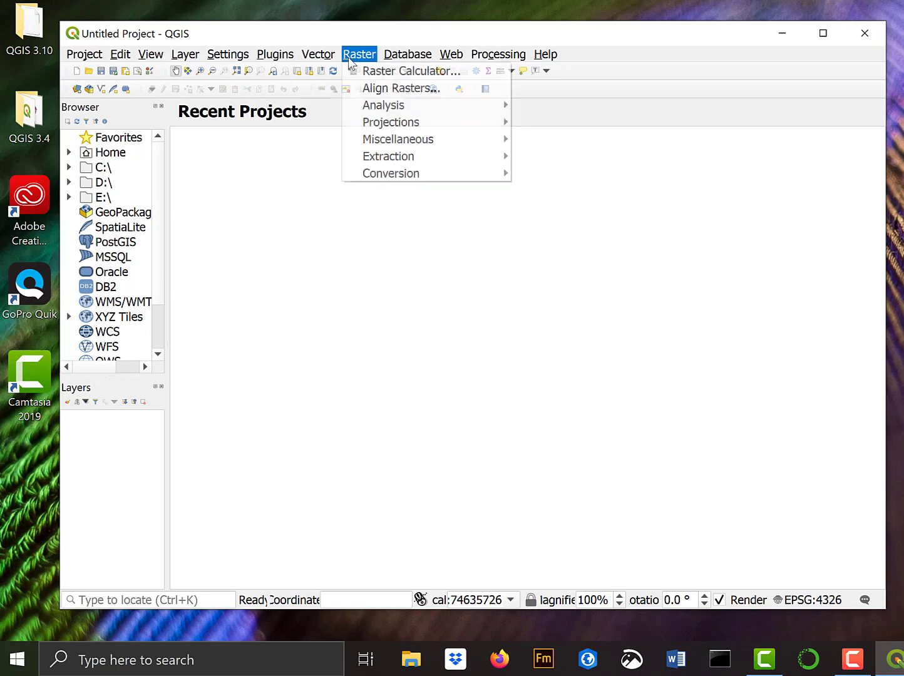
mouse_move(85, 54)
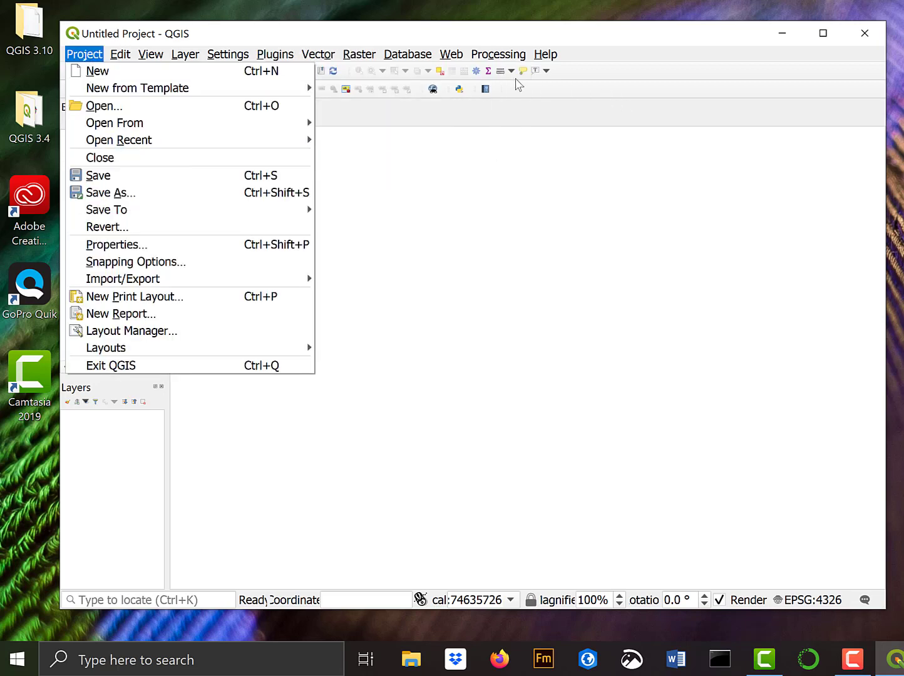
click(615, 72)
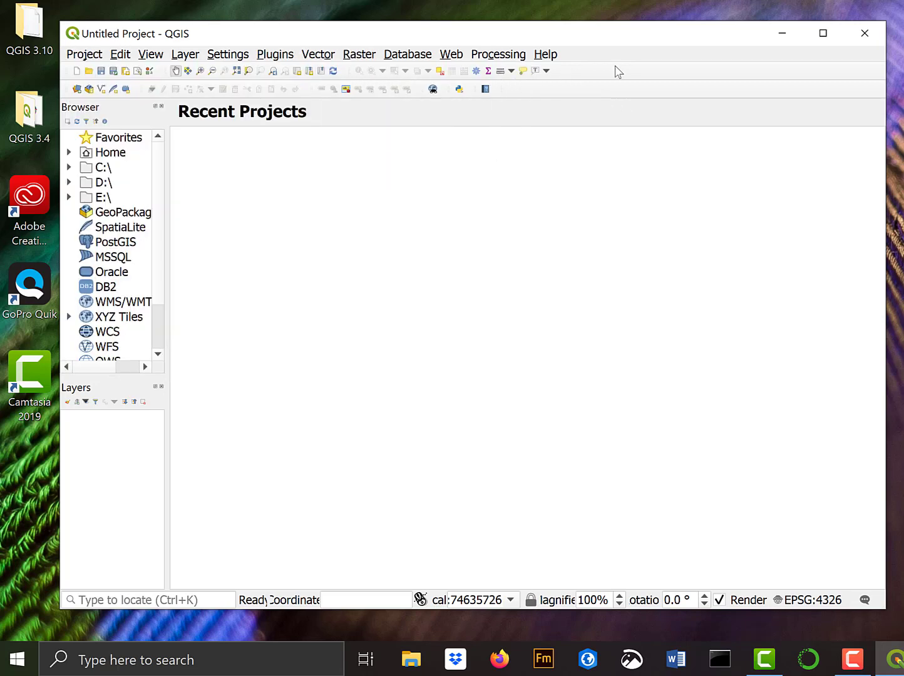